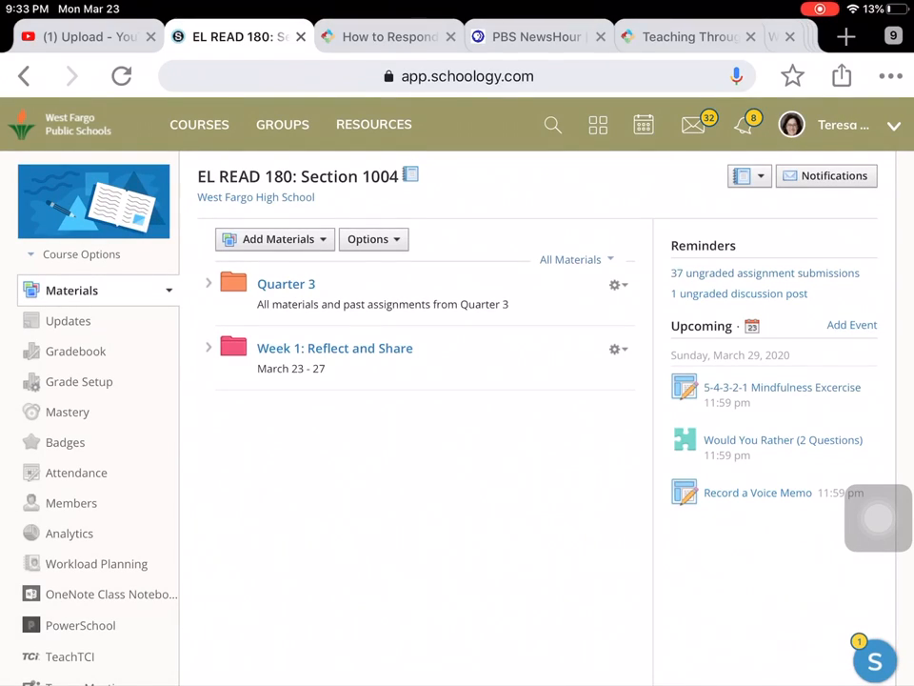
# Navigate into Week 1: Reflect and Share, then the Wednesday, March 25 folder listing the Mindfulness exercise.
pyautogui.click(334, 347)
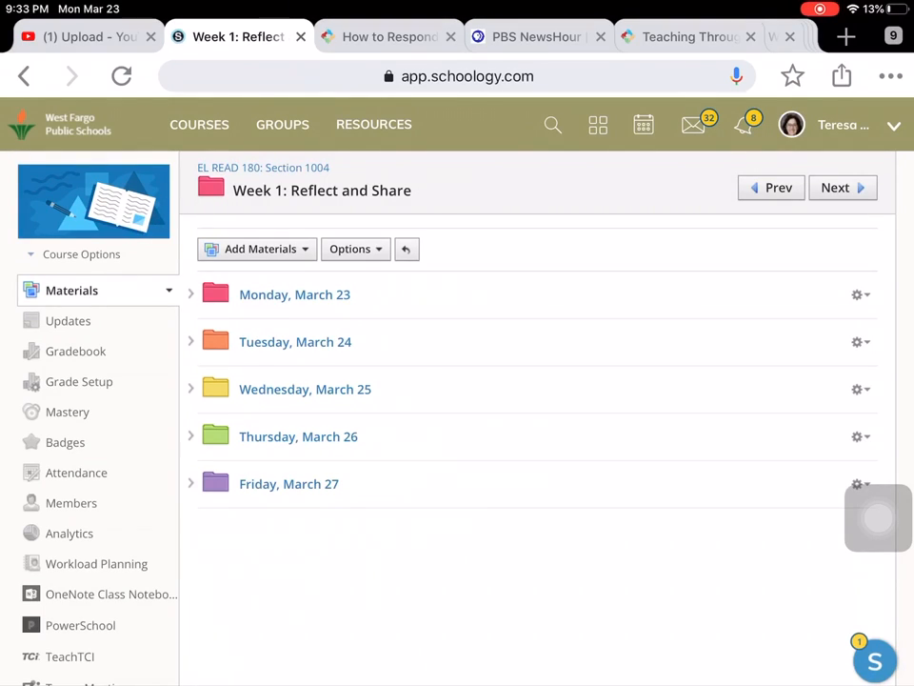
pyautogui.click(304, 389)
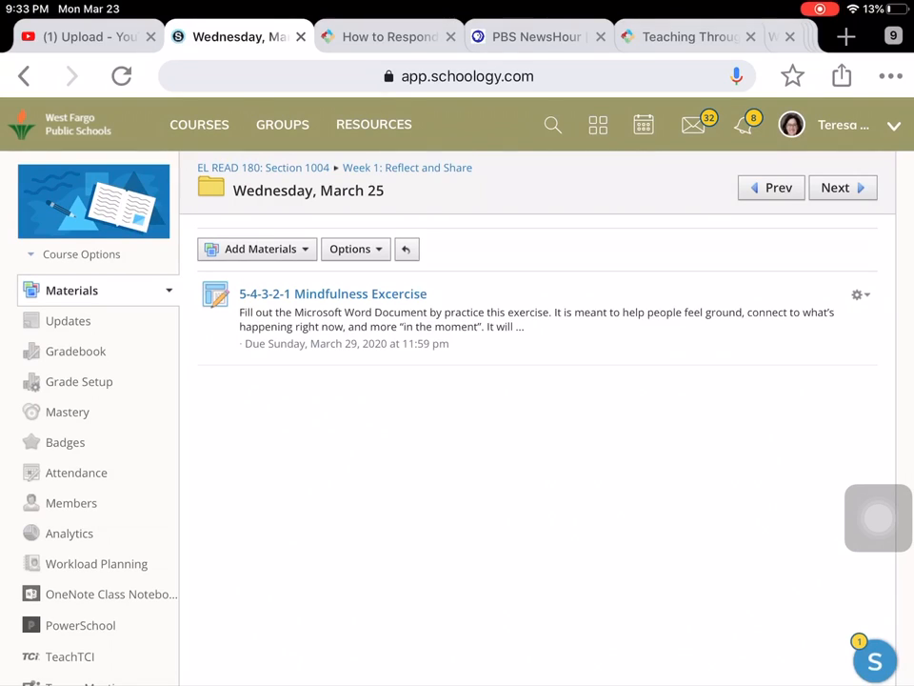
pyautogui.moveTo(878, 517)
pyautogui.mouseDown()
pyautogui.moveTo(398, 365)
pyautogui.moveTo(441, 461)
pyautogui.moveTo(878, 498)
pyautogui.mouseUp()
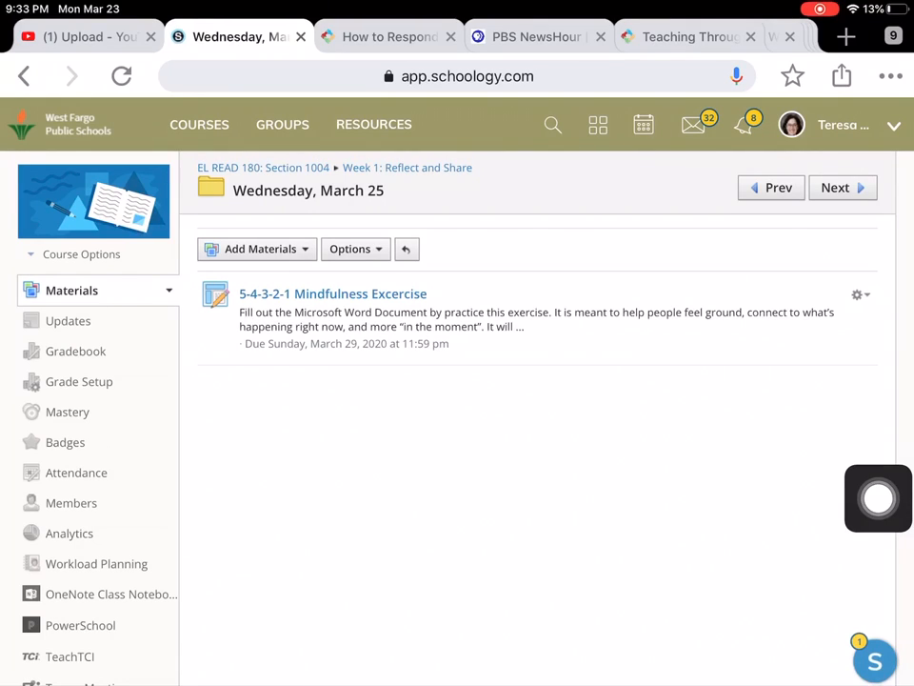
# Open the 5-4-3-2-1 Mindfulness assignment and its attached .docx in Word Online in a new tab.
pyautogui.click(333, 293)
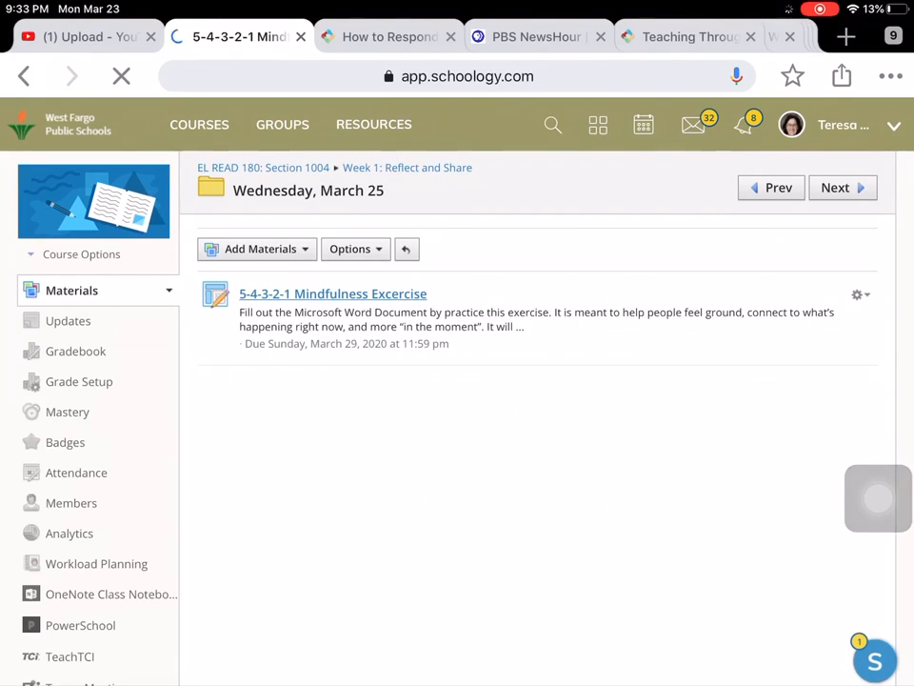
pyautogui.scroll(-3, 457, 380)
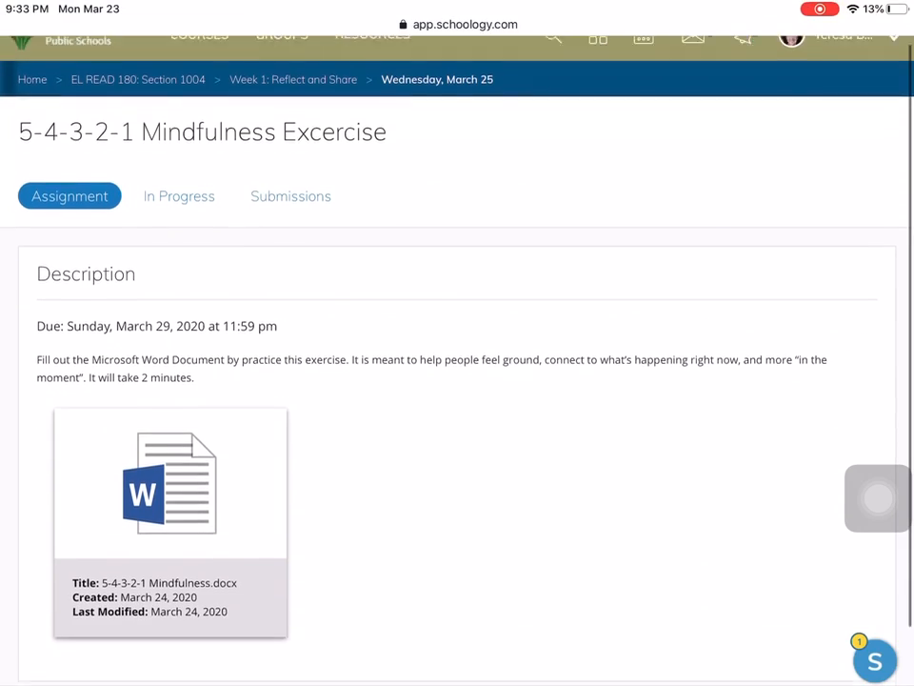
pyautogui.moveTo(878, 498)
pyautogui.mouseDown()
pyautogui.moveTo(186, 507)
pyautogui.moveTo(148, 234)
pyautogui.moveTo(522, 453)
pyautogui.moveTo(877, 456)
pyautogui.moveTo(202, 540)
pyautogui.moveTo(323, 446)
pyautogui.moveTo(318, 537)
pyautogui.moveTo(35, 530)
pyautogui.mouseUp()
pyautogui.click(170, 433)
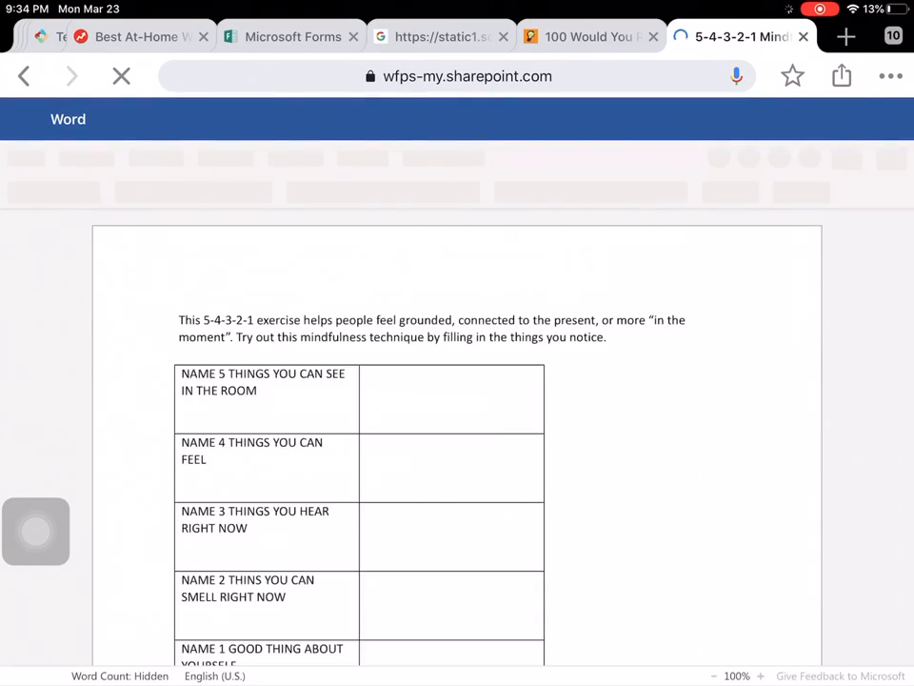
# Select the empty answer cell beside NAME 5 THINGS YOU CAN SEE, then return to the browser via the app switcher.
pyautogui.click(366, 398)
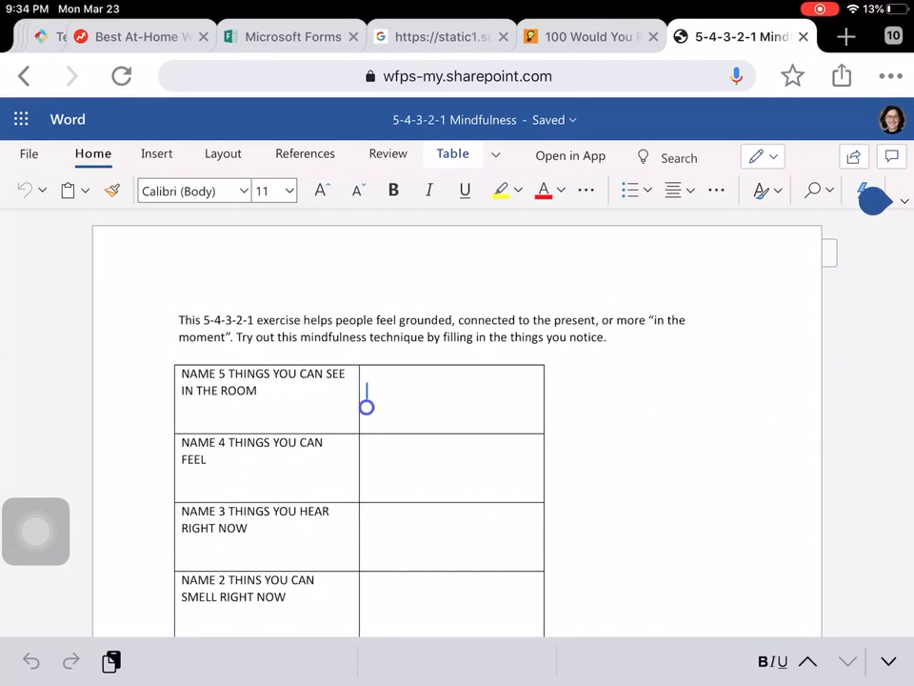
pyautogui.scroll(-3, 457, 428)
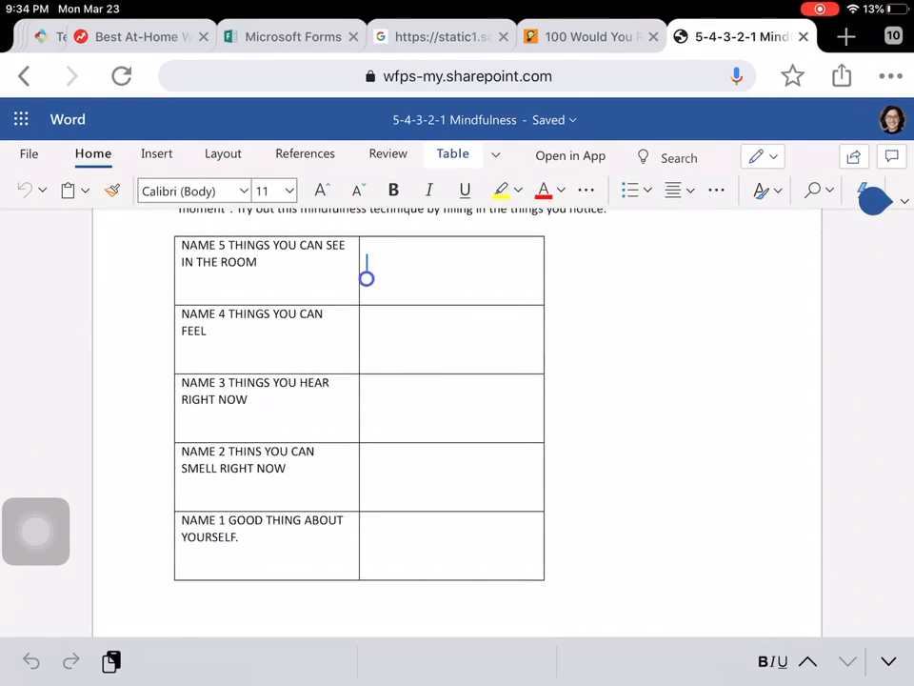
pyautogui.scroll(3, 457, 428)
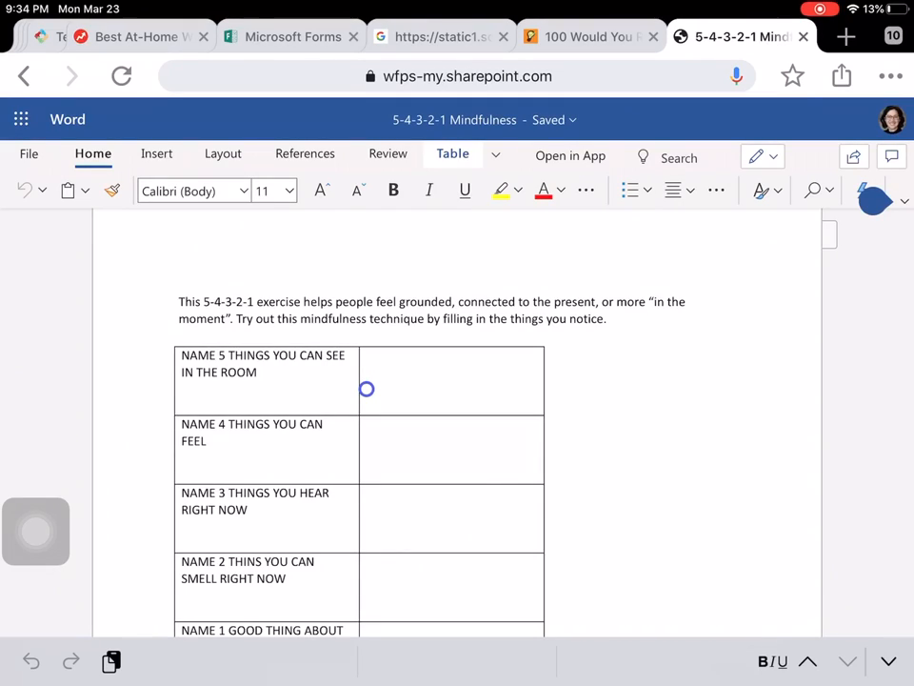
pyautogui.moveTo(457, 681); pyautogui.dragTo(457, 381)
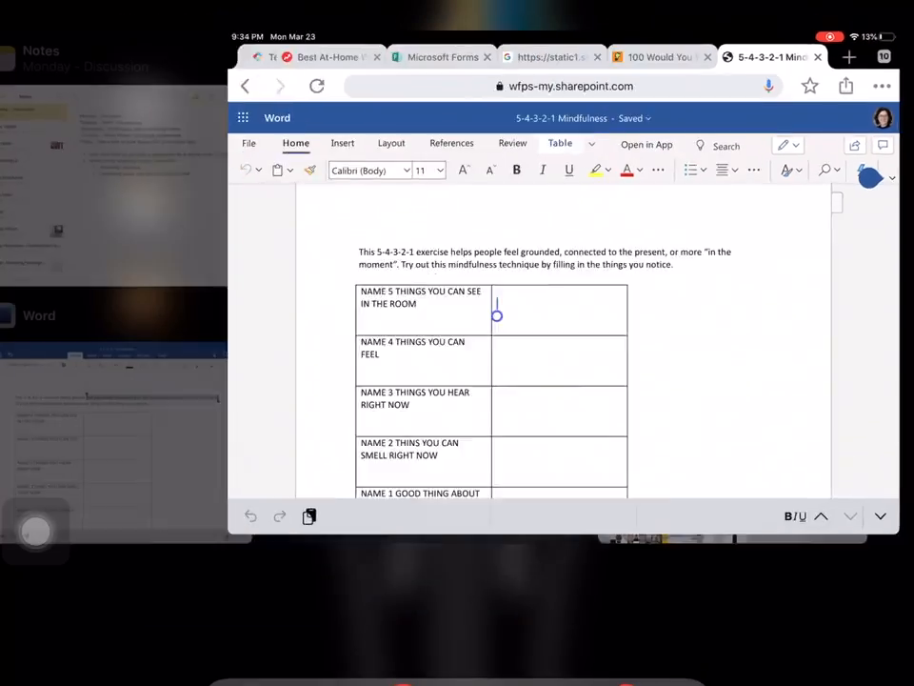
pyautogui.click(736, 186)
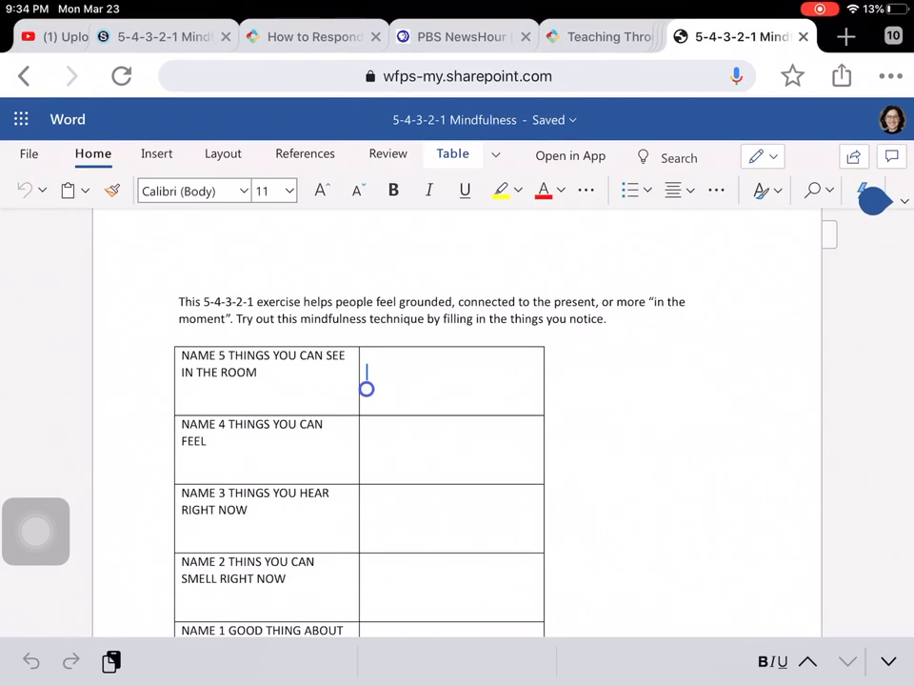
# Switch back to the Schoology assignment page and choose its In Progress submission view.
pyautogui.click(157, 36)
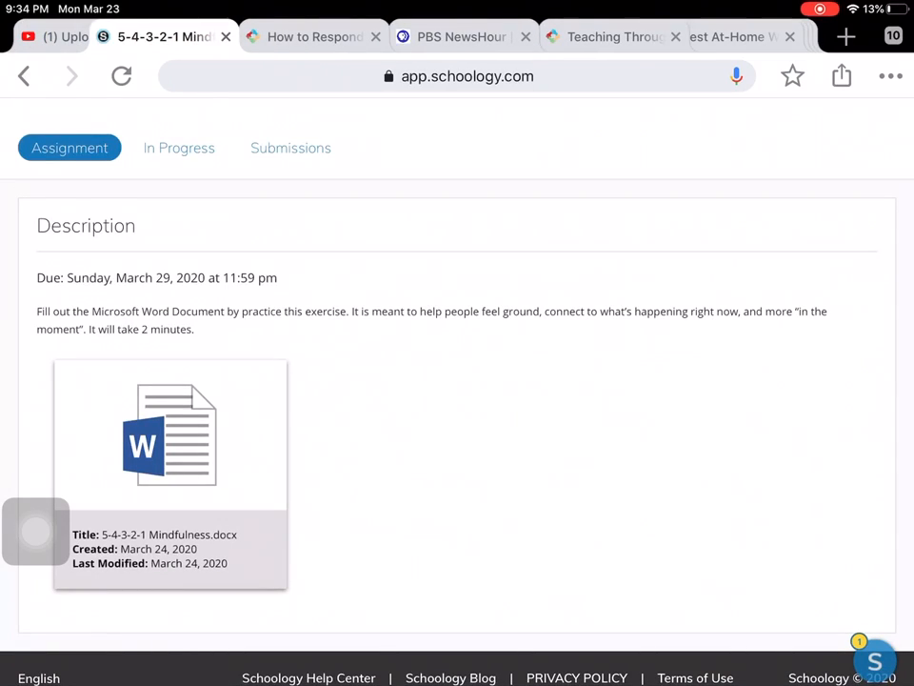
pyautogui.scroll(3, 36, 530)
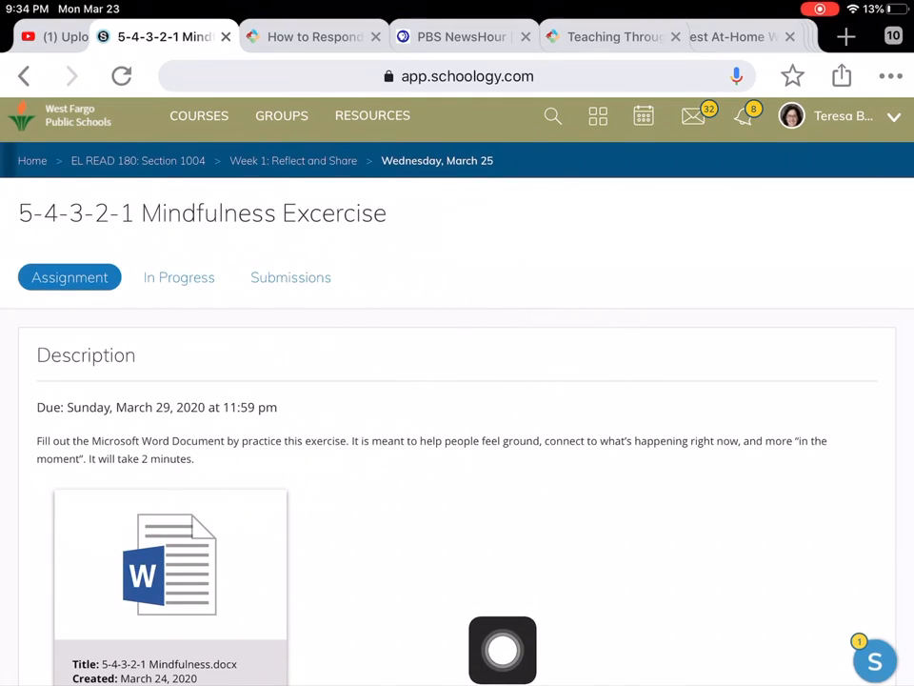
pyautogui.click(179, 277)
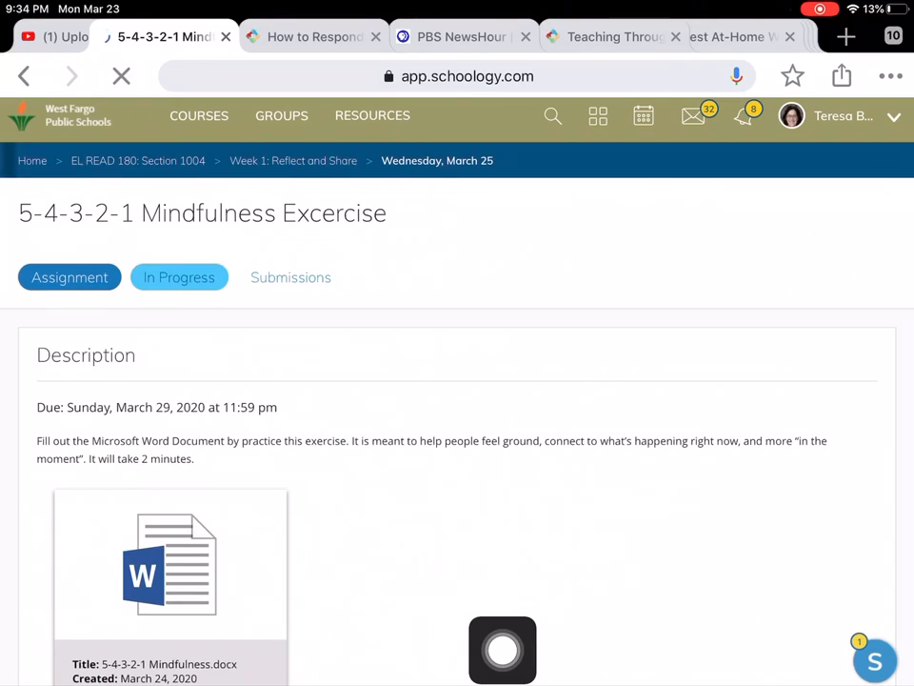